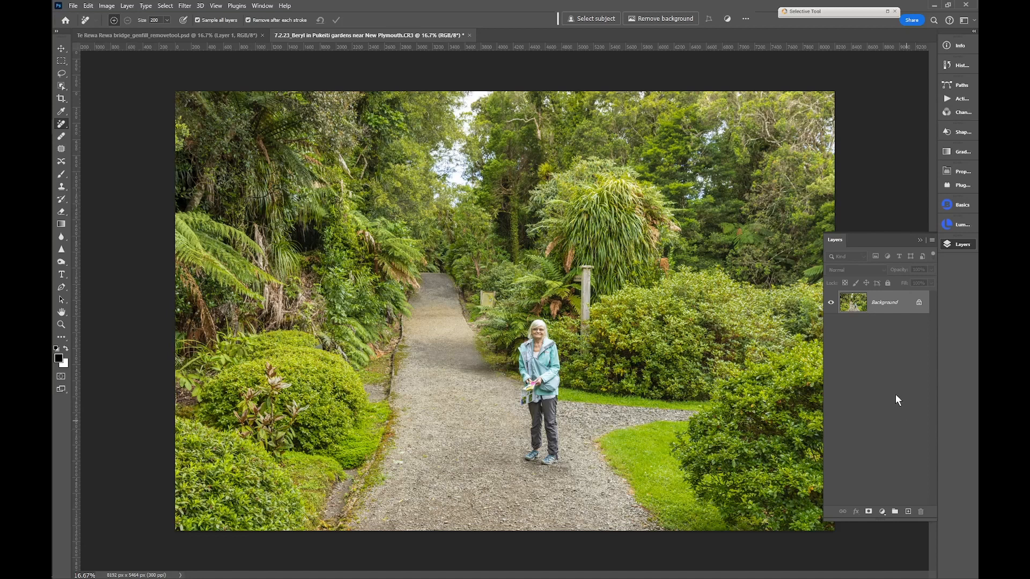
- Loosely lasso the woman standing on the path and run Generative Fill with an empty prompt to remove her
left_click(61, 75)
mouse_move(533, 313)
left_mouse_down()
mouse_move(512, 368)
mouse_move(519, 475)
mouse_move(547, 478)
mouse_move(568, 474)
mouse_move(579, 453)
mouse_move(568, 426)
mouse_move(571, 343)
mouse_move(566, 317)
mouse_move(532, 314)
left_mouse_up()
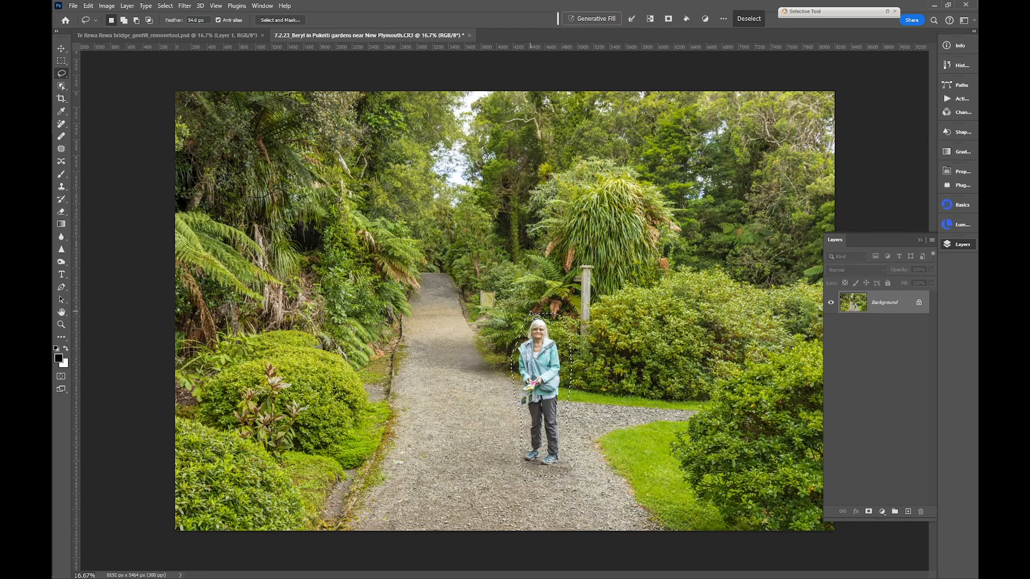
left_click(588, 18)
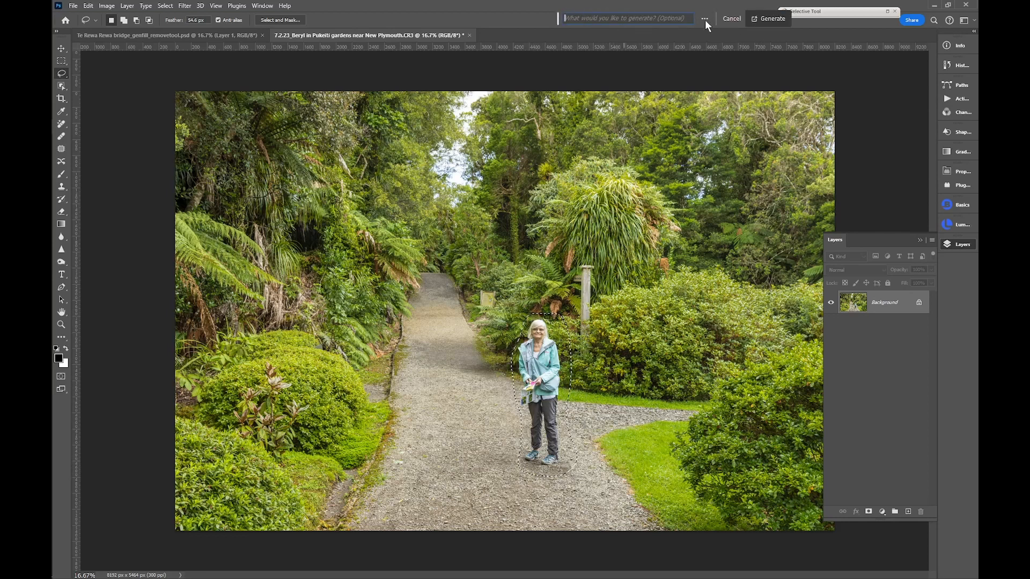
left_click(770, 18)
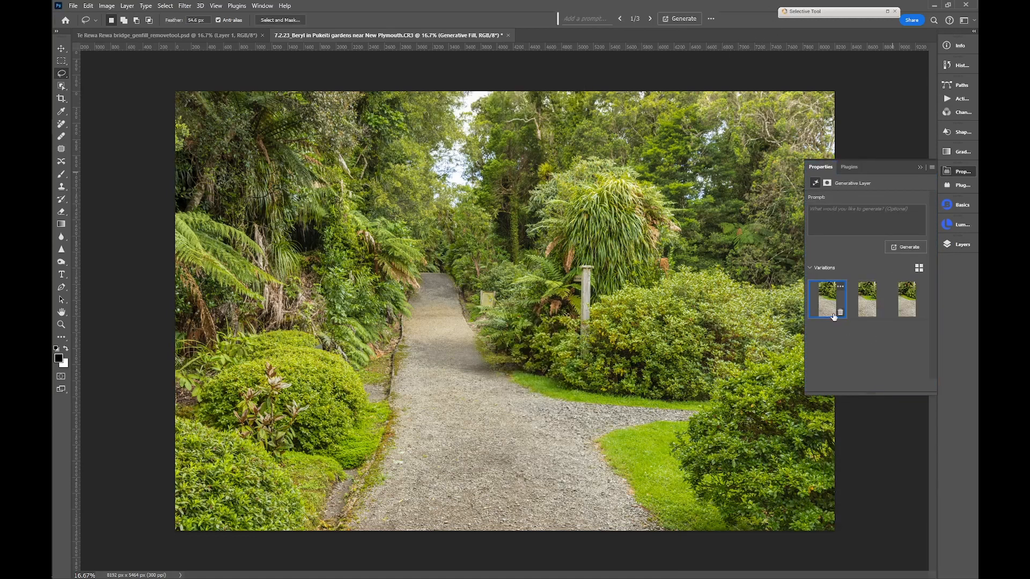
- Compare the three generated fill variations of the path and return to the first one
left_click(865, 309)
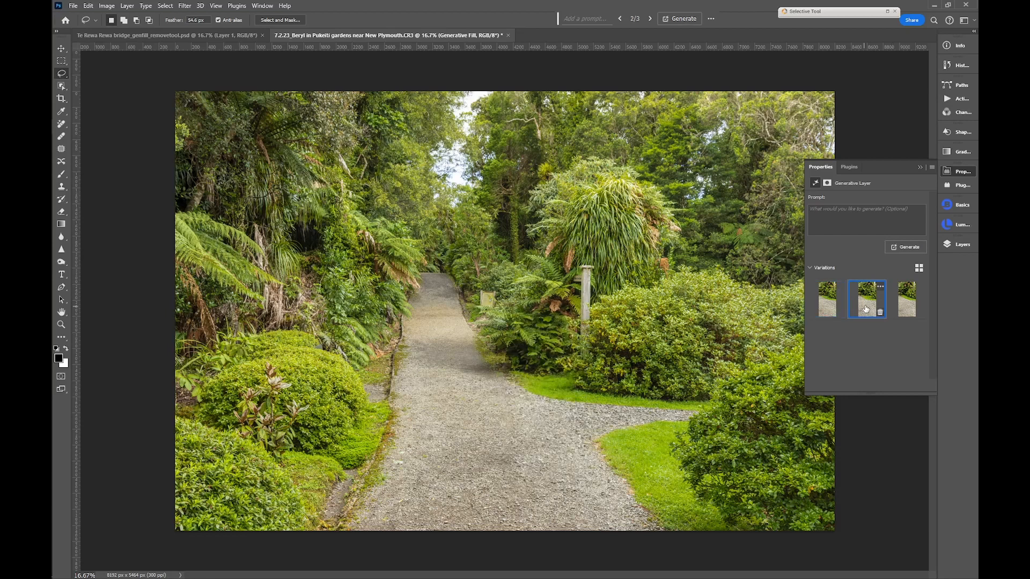
left_click(915, 305)
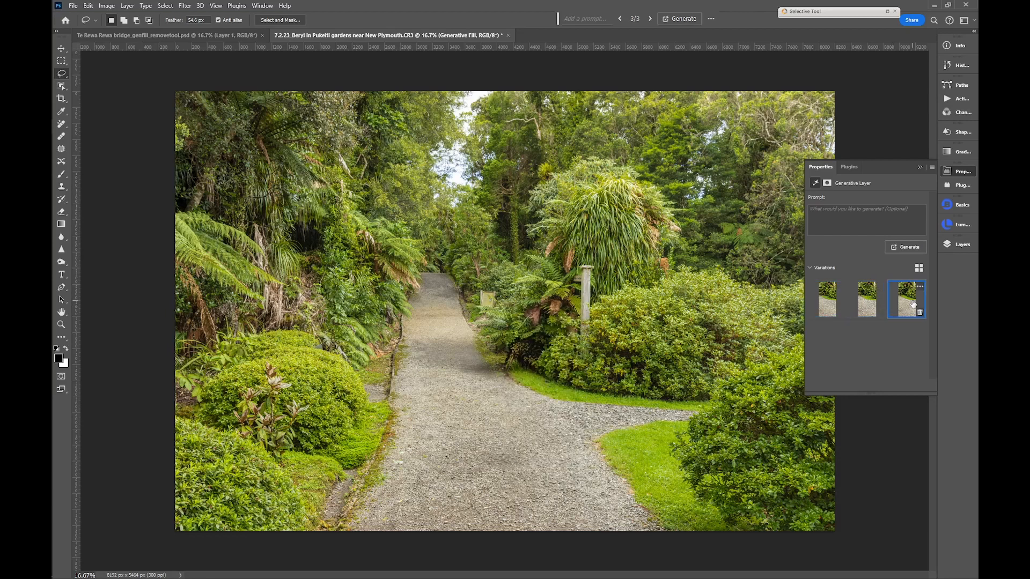
left_click(829, 304)
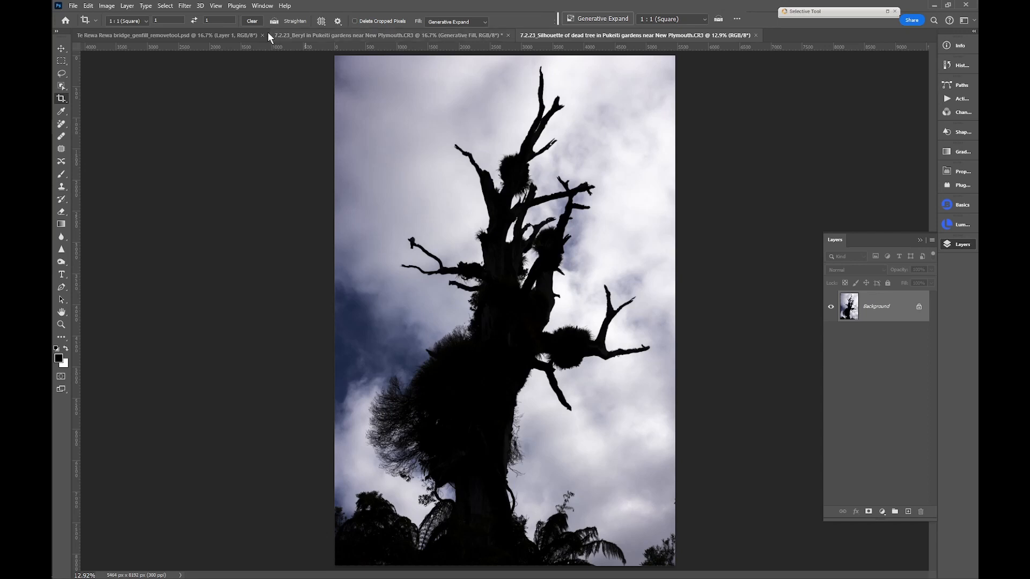
- Enlarge the 1:1 crop frame on the dead tree image to the photo's full height, with blank areas on both sides
left_click(62, 99)
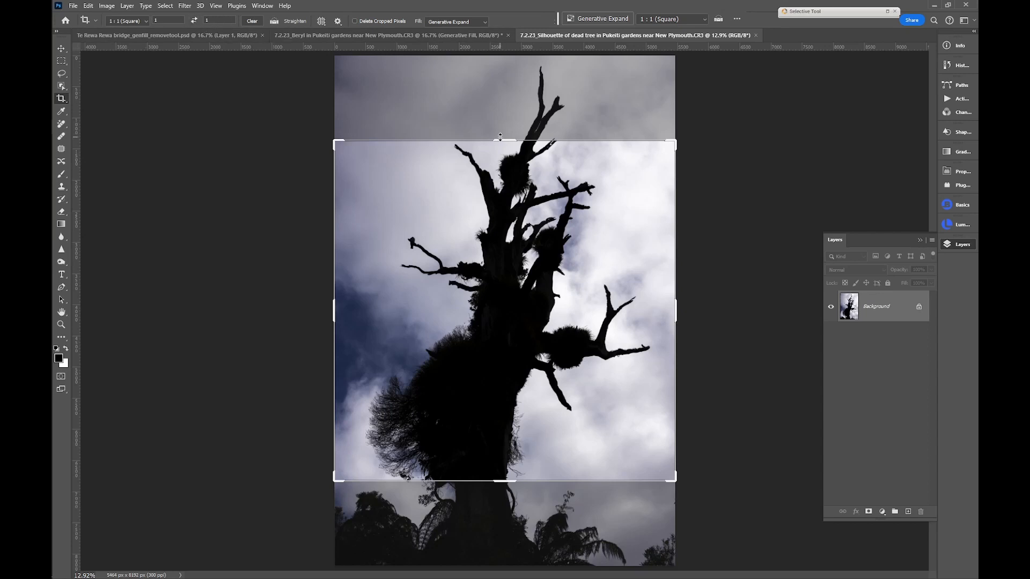
left_click_drag(499, 138, 503, 100)
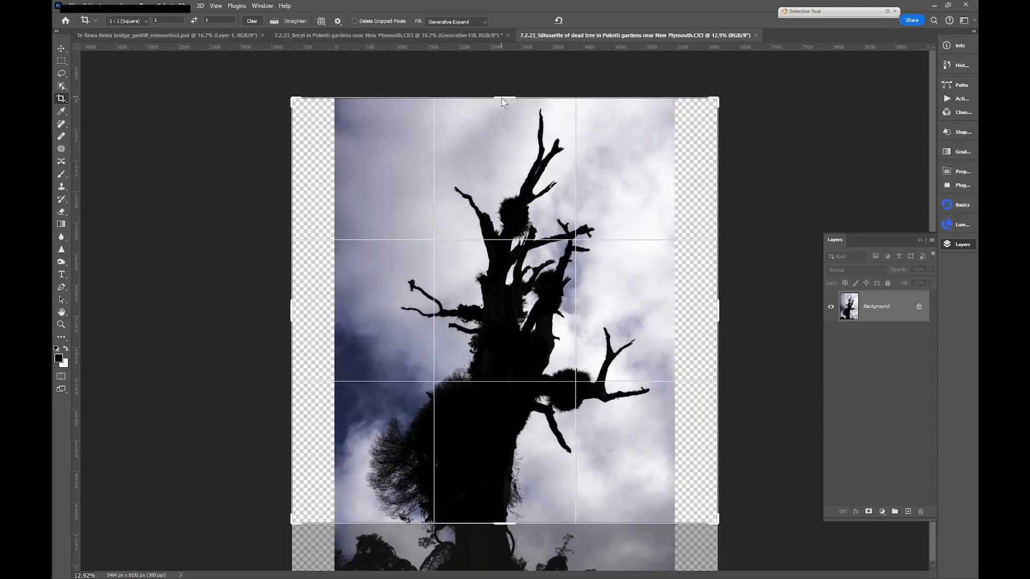
left_click_drag(504, 535, 503, 503)
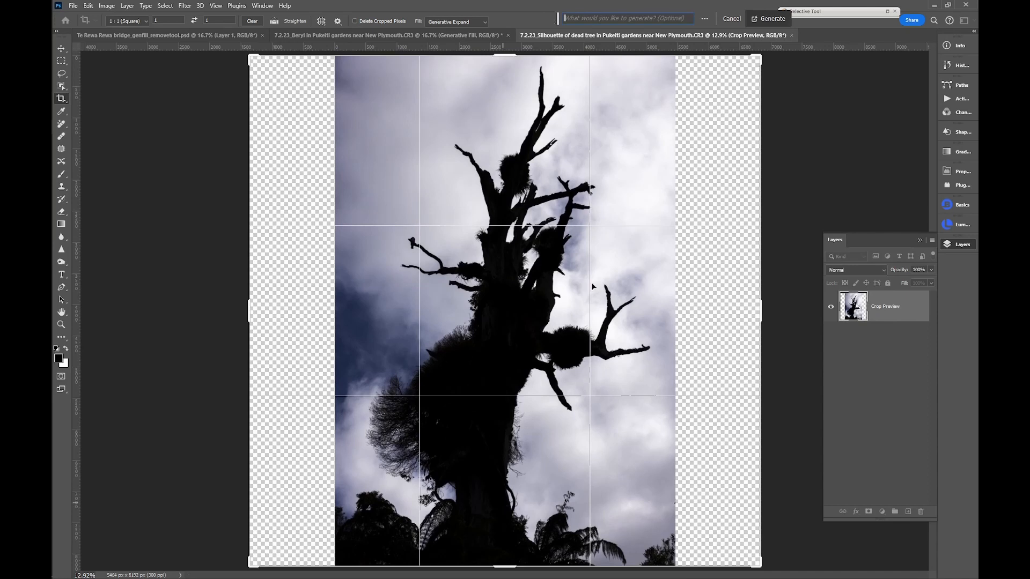
- Try the Transparent crop fill, return it to Generative Expand, and apply the square crop without a prompt
left_click(483, 20)
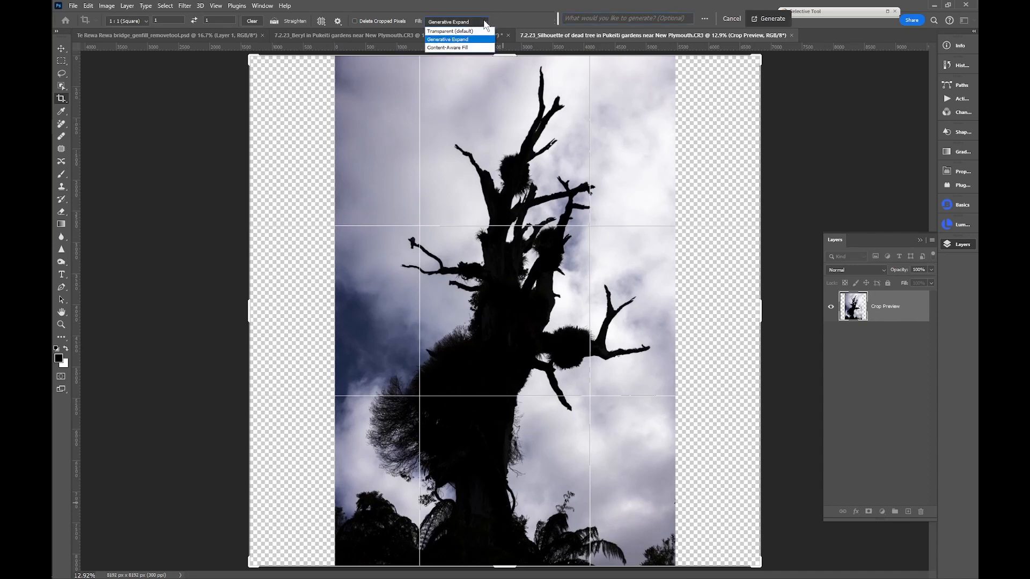
left_click(466, 31)
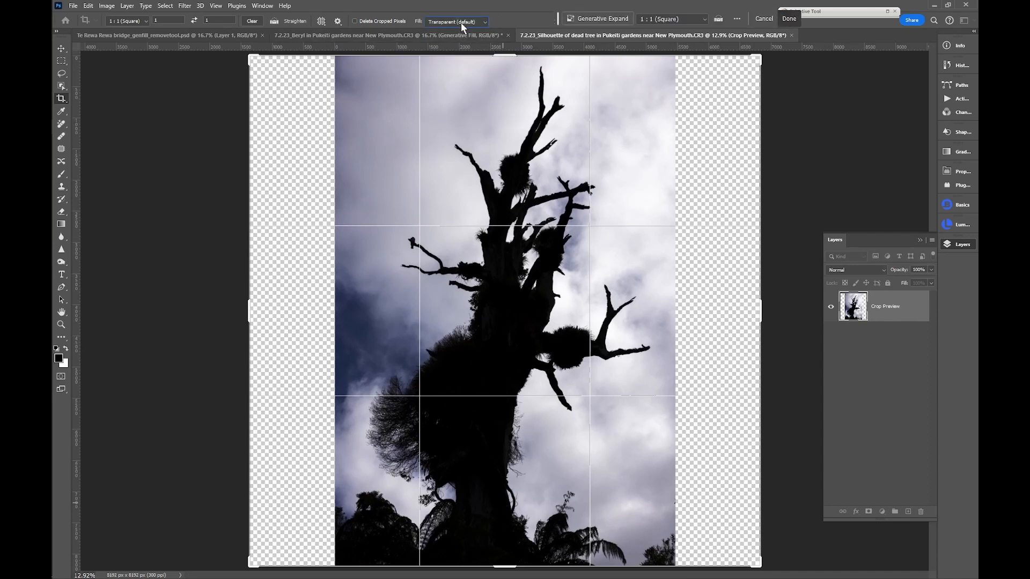
left_click(484, 20)
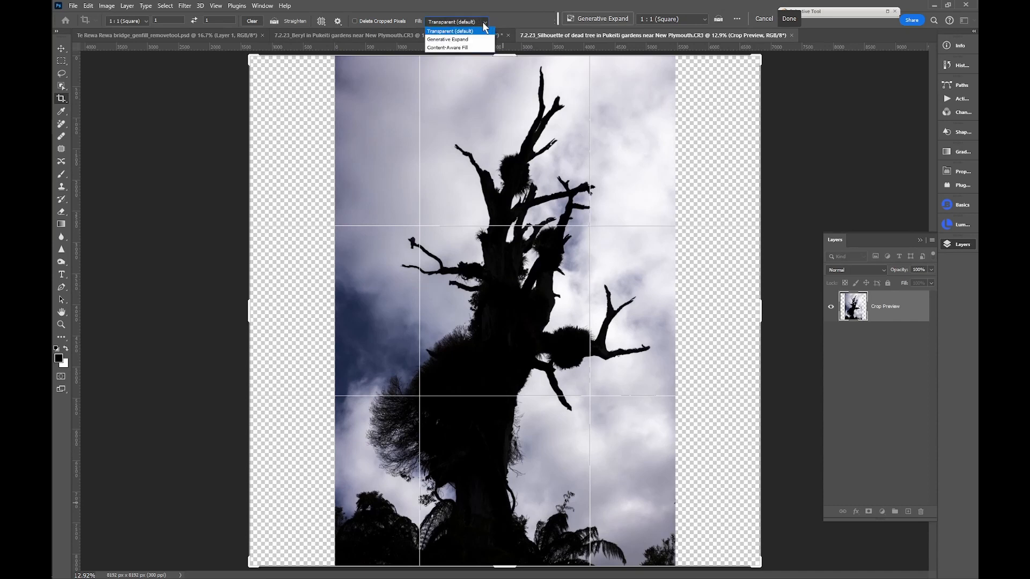
left_click(468, 40)
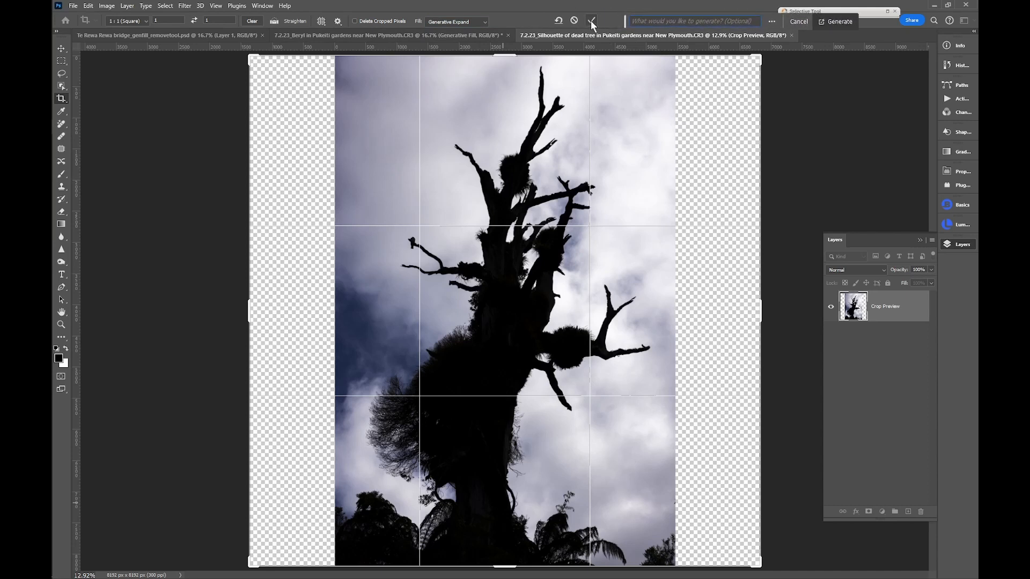
left_click(590, 20)
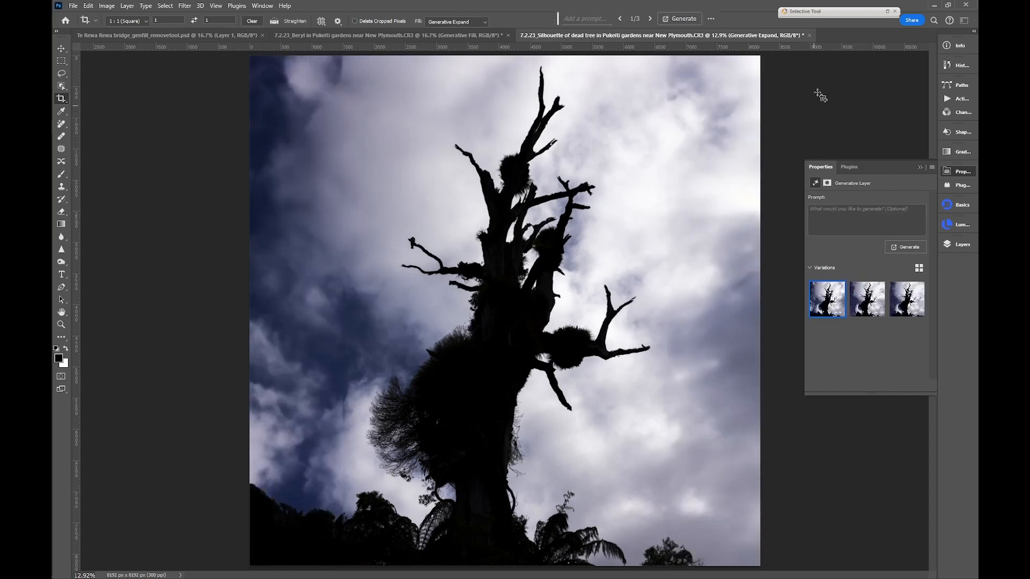
- Compare the three generated sky expansions around the dead tree and return to the first variation
mouse_move(870, 298)
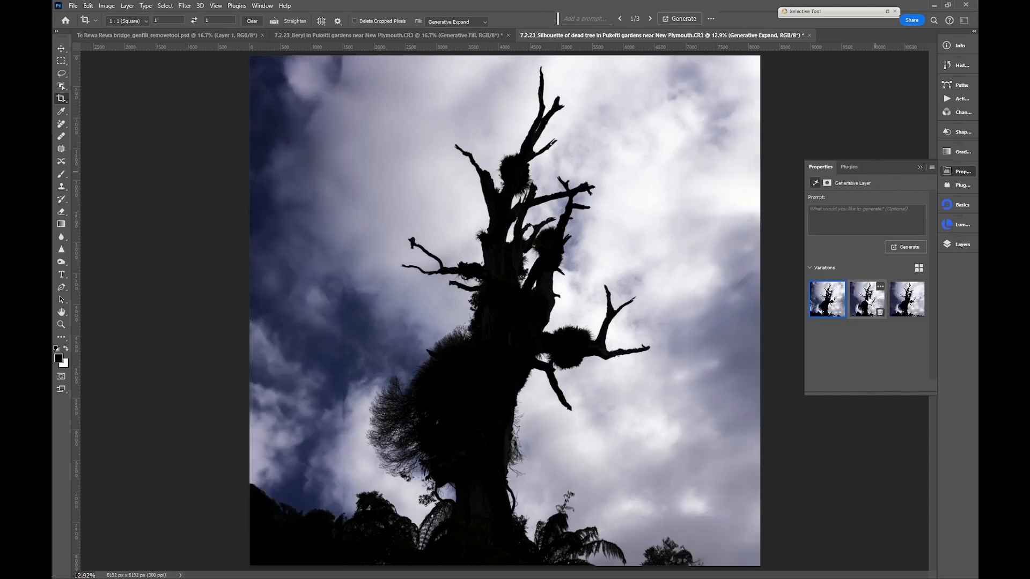
left_click(869, 298)
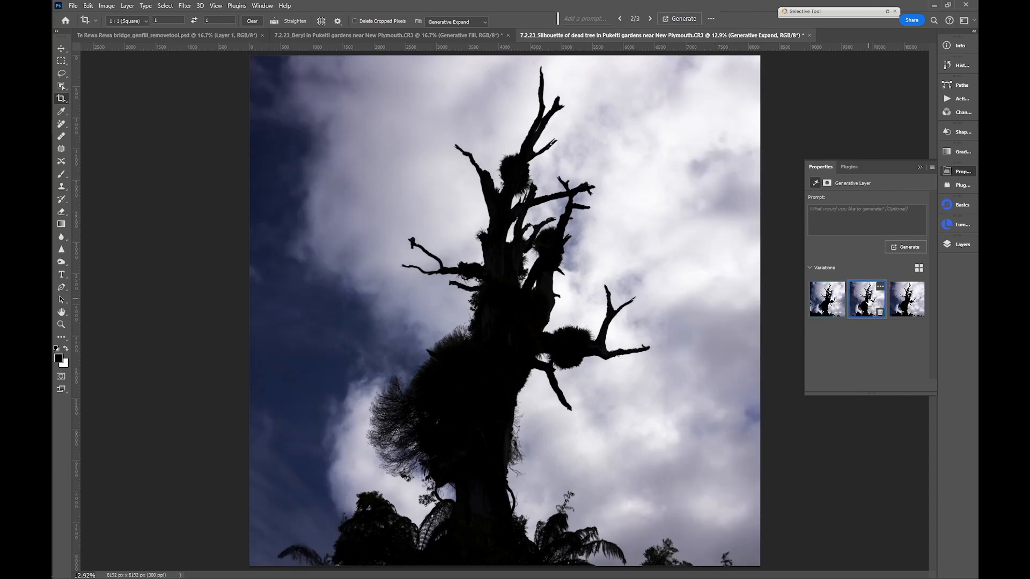
mouse_move(904, 304)
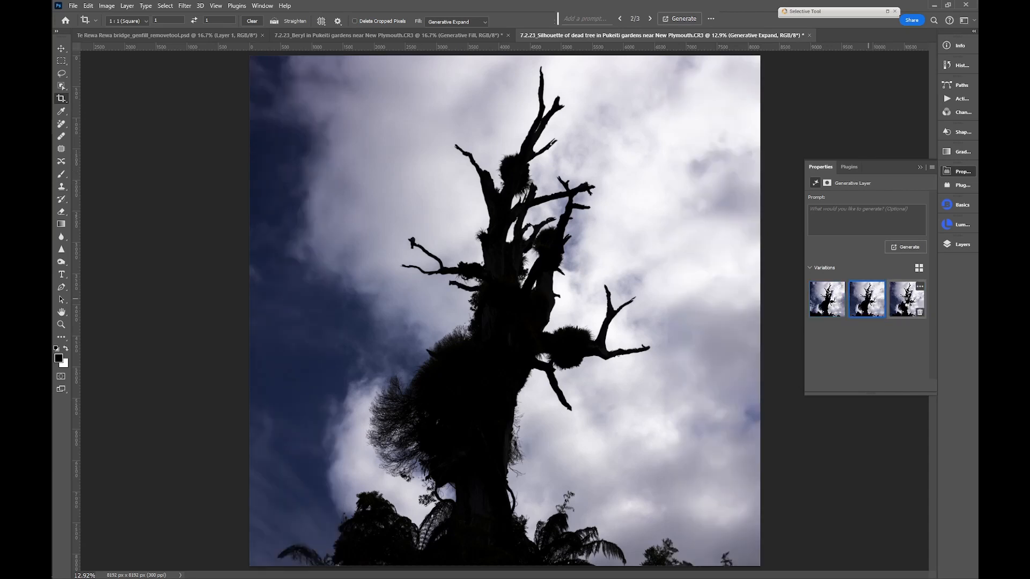
left_click(907, 303)
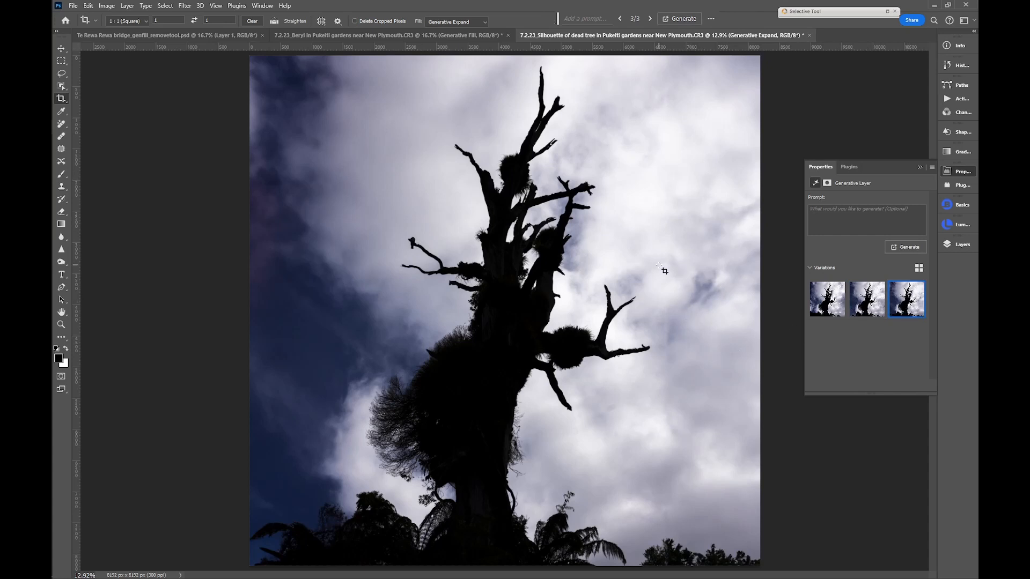
mouse_move(826, 311)
left_click(827, 305)
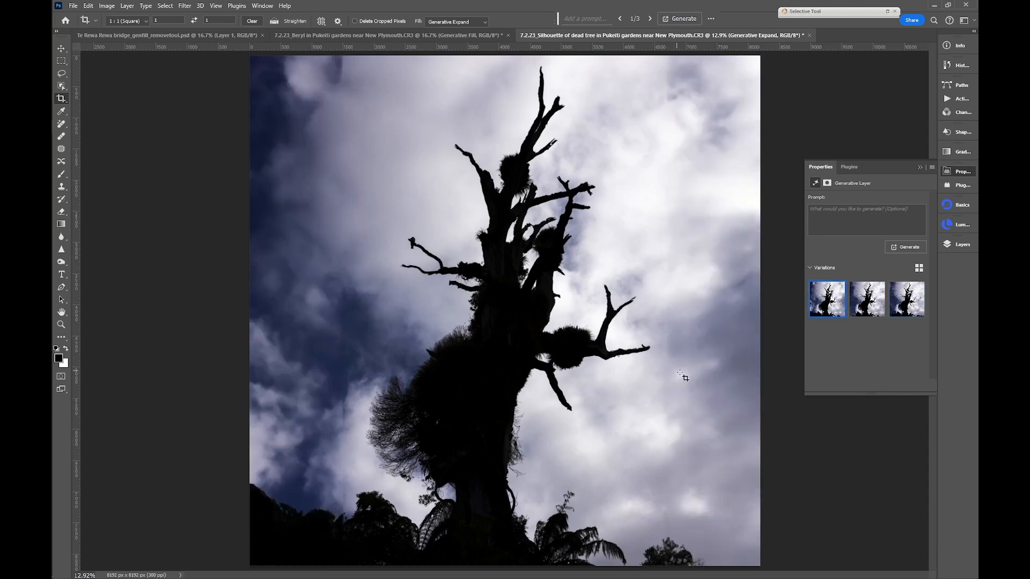
- Inspect the join between original and generated sky up close, and compare the tree image with and without the generative layer
left_click_drag(669, 370, 733, 451)
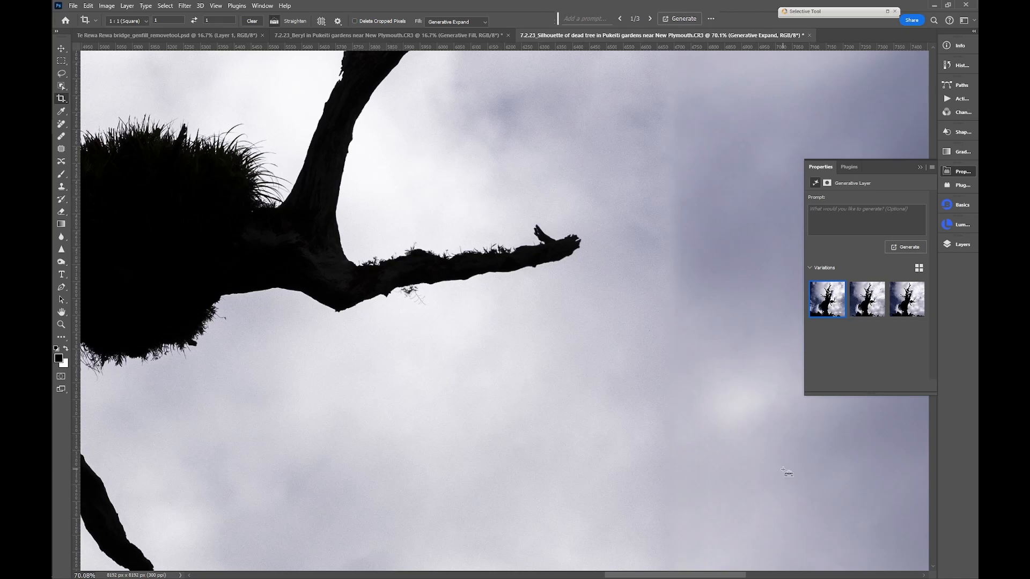
key("ctrl+0")
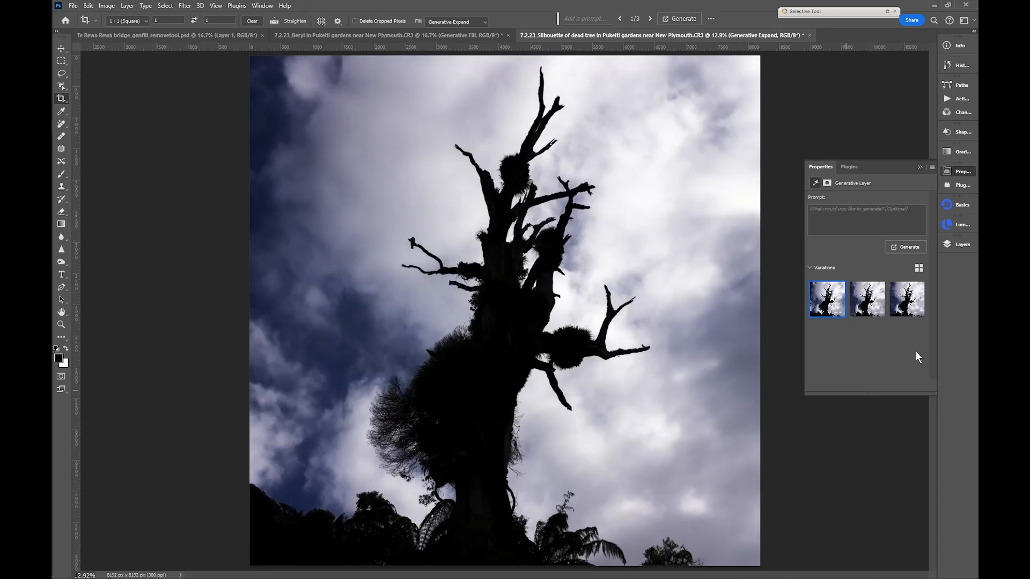
left_click(953, 247)
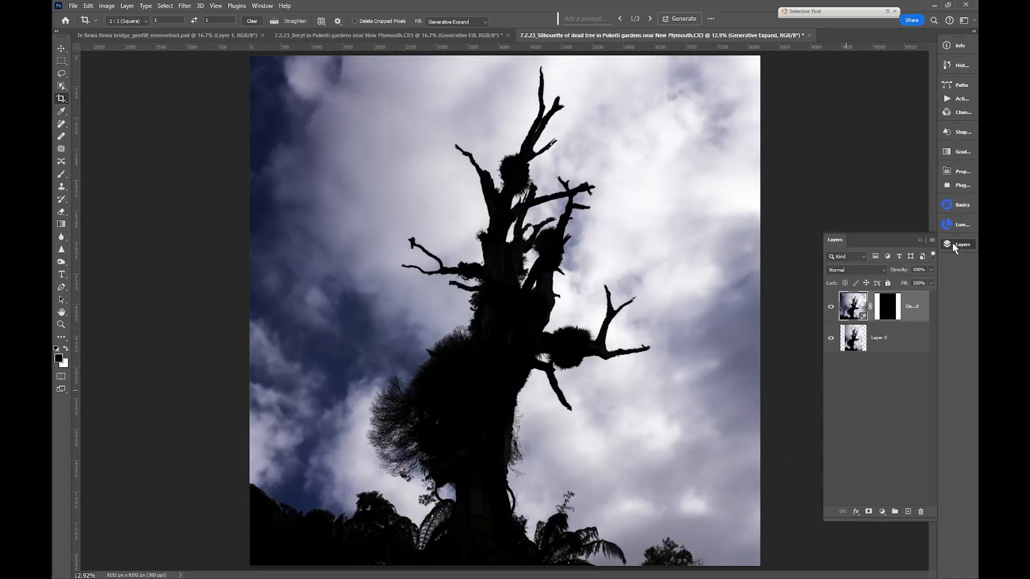
left_click(832, 309)
left_click(831, 309)
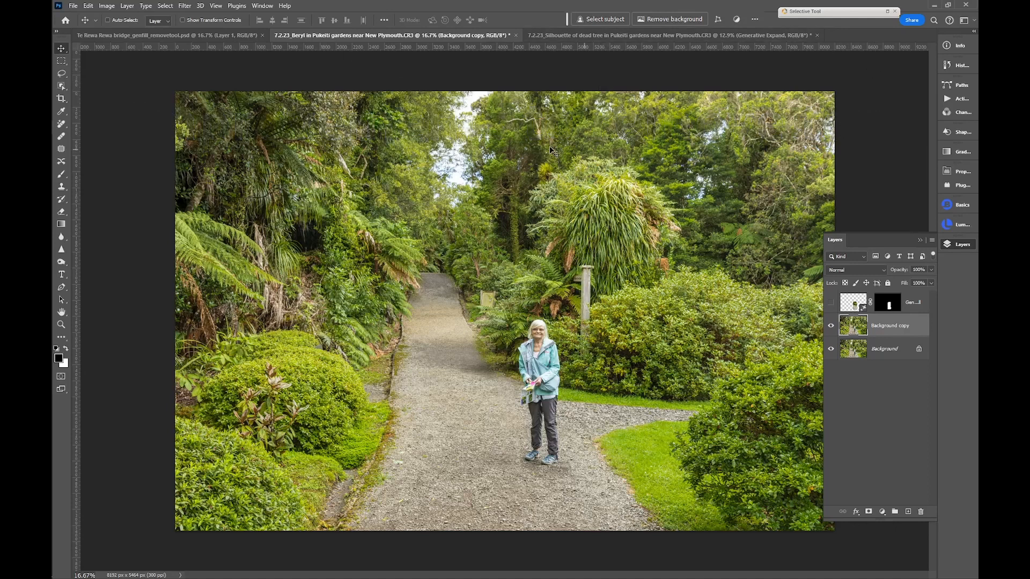
- Paint over the whole woman on the Background copy layer with the Remove tool at size 175 and apply the removal
left_click(62, 125)
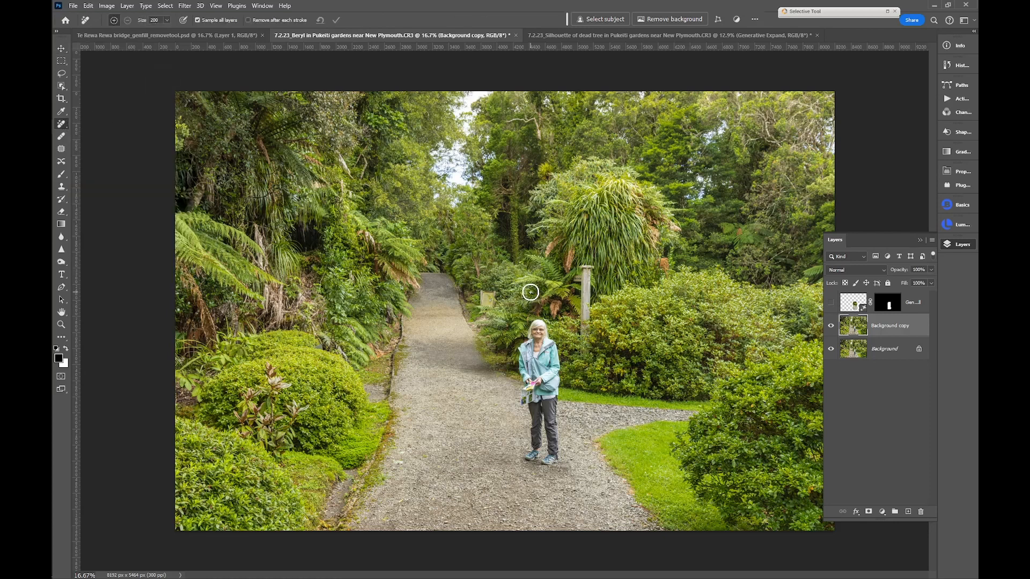
key("bracketleft")
left_click(538, 315)
mouse_move(538, 314)
left_mouse_down()
mouse_move(522, 328)
mouse_move(518, 367)
mouse_move(527, 458)
mouse_move(536, 461)
mouse_move(557, 457)
mouse_move(562, 358)
mouse_move(541, 321)
left_mouse_up()
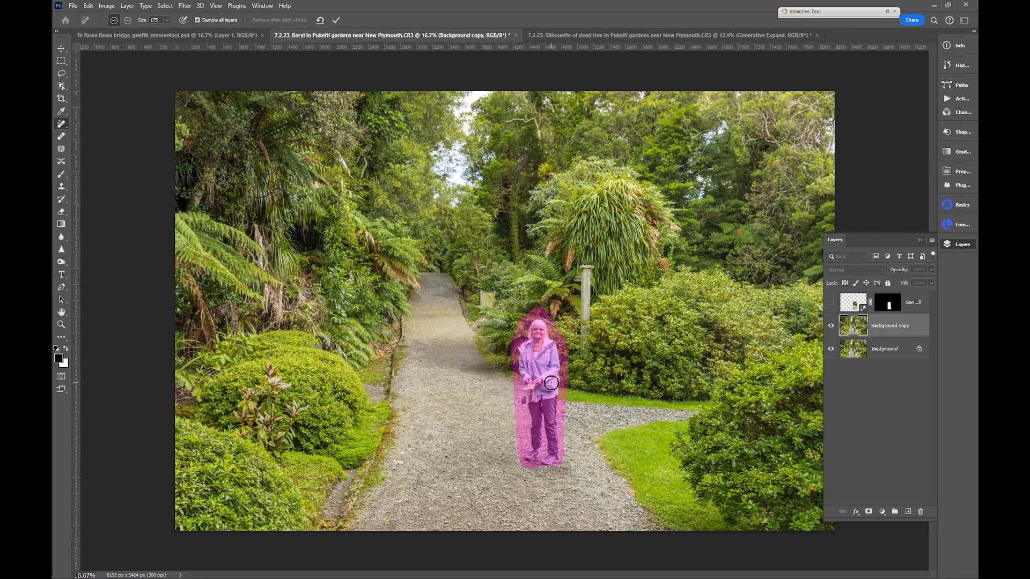
left_click(336, 20)
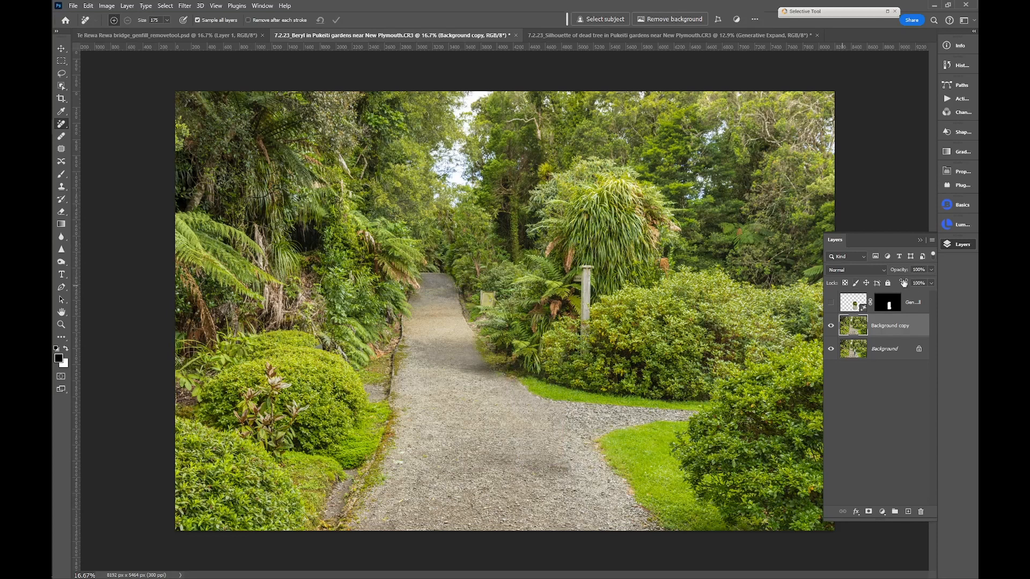
- Compare the removal with the hidden generative fill layer, and undo the Remove tool result
left_click(831, 304)
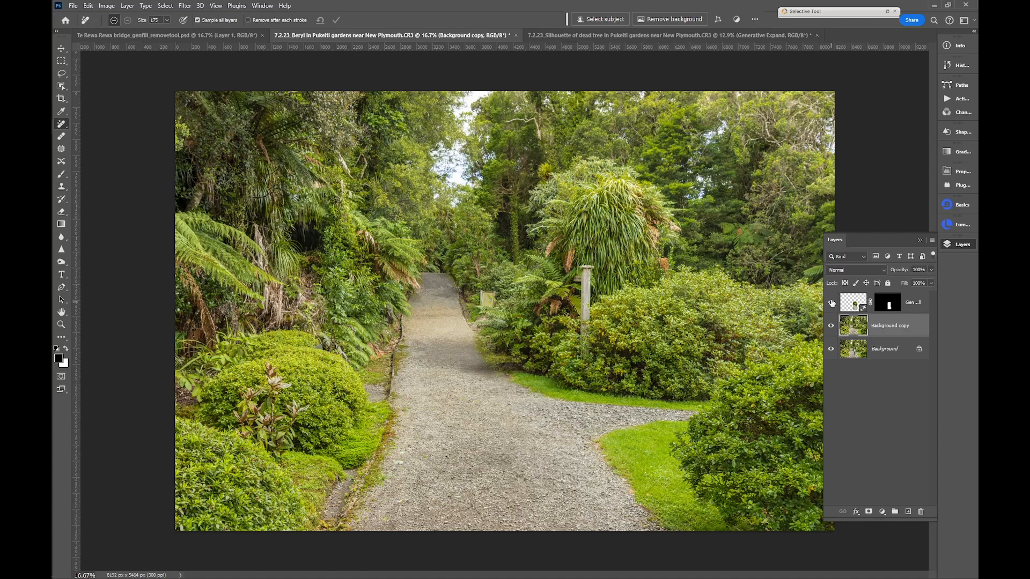
left_click(831, 304)
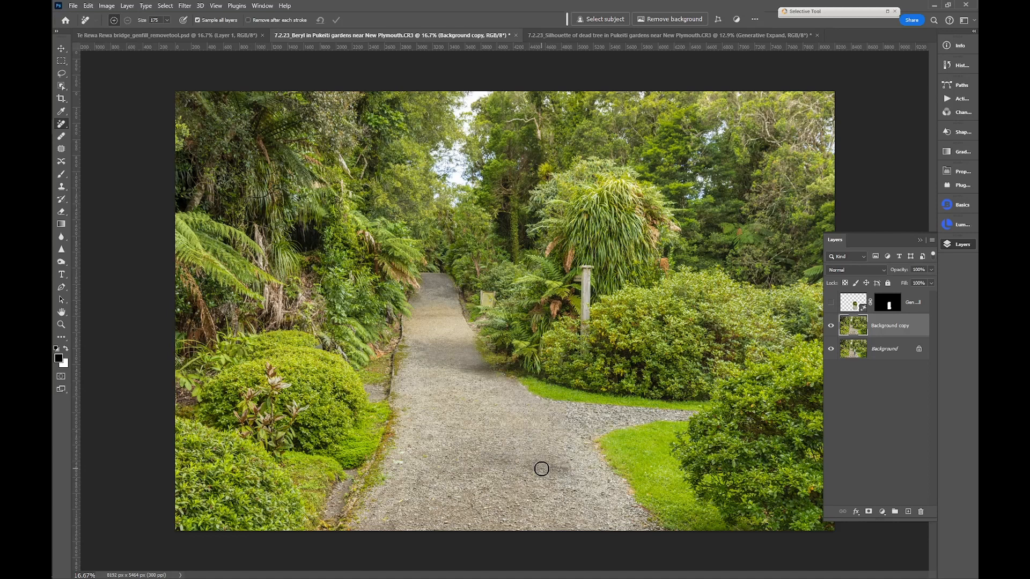
key("ctrl+z")
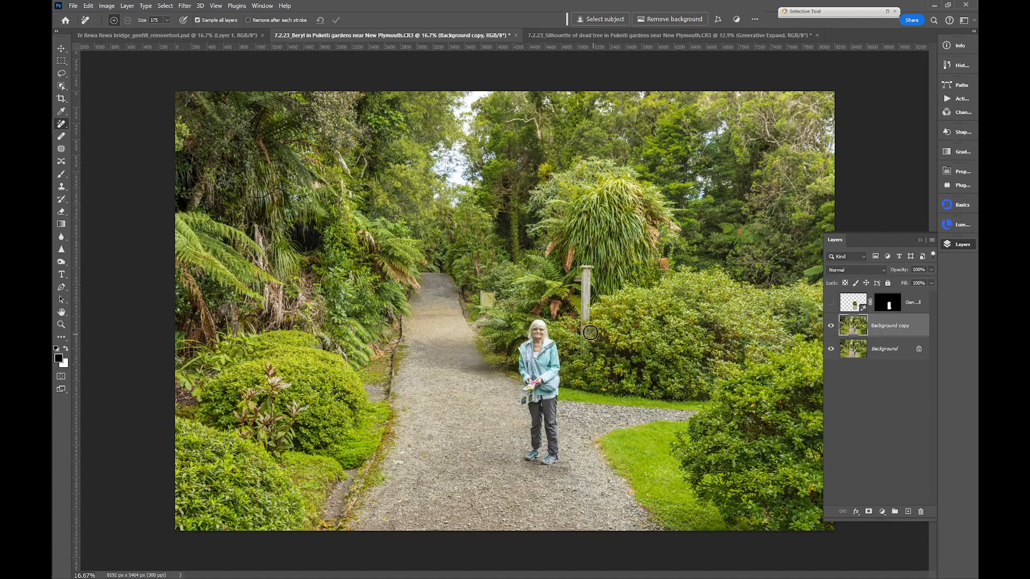
- Repaint the woman with the Remove tool, subtract a horizontal band across her waist from the mask, and apply the removal
left_click(535, 320)
mouse_move(535, 320)
left_mouse_down()
mouse_move(521, 373)
mouse_move(526, 442)
mouse_move(541, 461)
mouse_move(553, 456)
mouse_move(557, 372)
mouse_move(544, 319)
left_mouse_up()
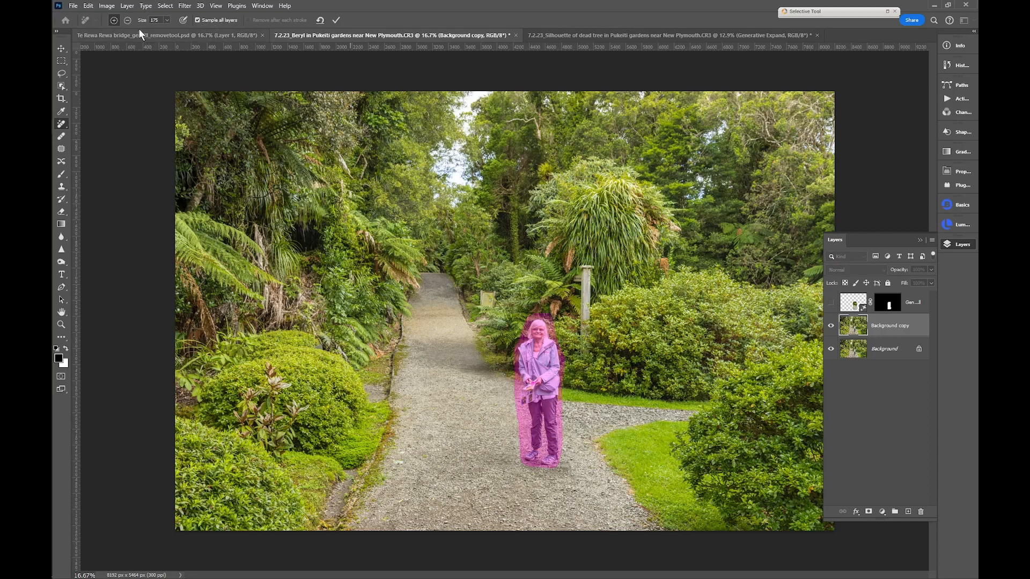
left_click(128, 20)
left_click_drag(507, 388, 612, 393)
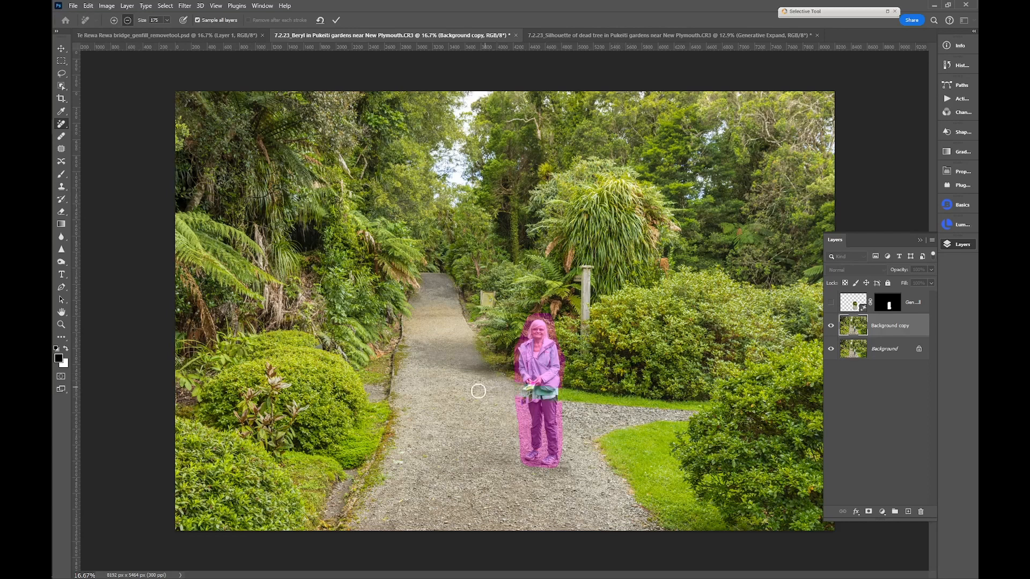
left_click(336, 19)
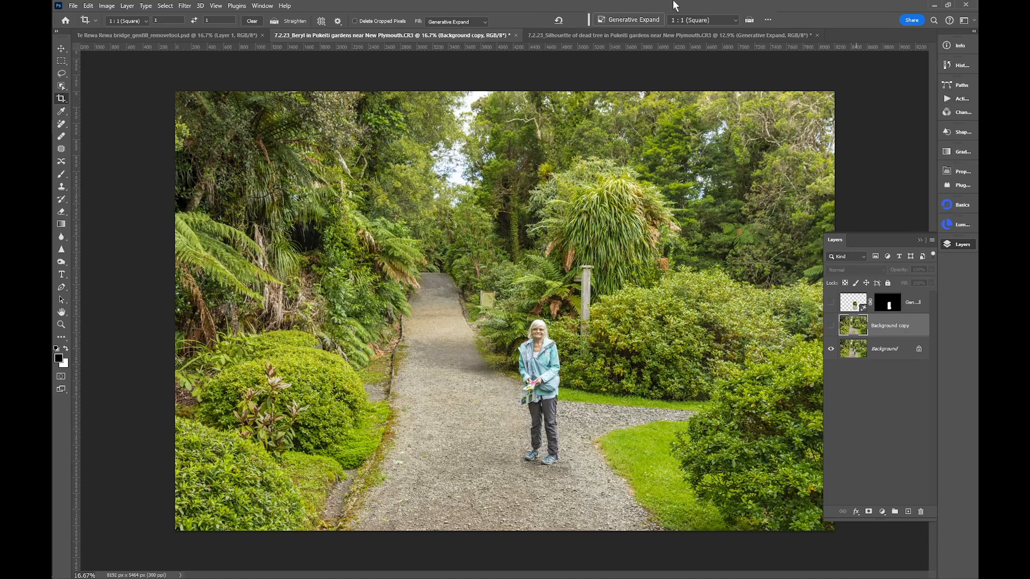
- Shift the Contextual Task Bar slightly and hide it
mouse_move(588, 19)
left_mouse_down()
mouse_move(661, 23)
mouse_move(597, 21)
left_mouse_up()
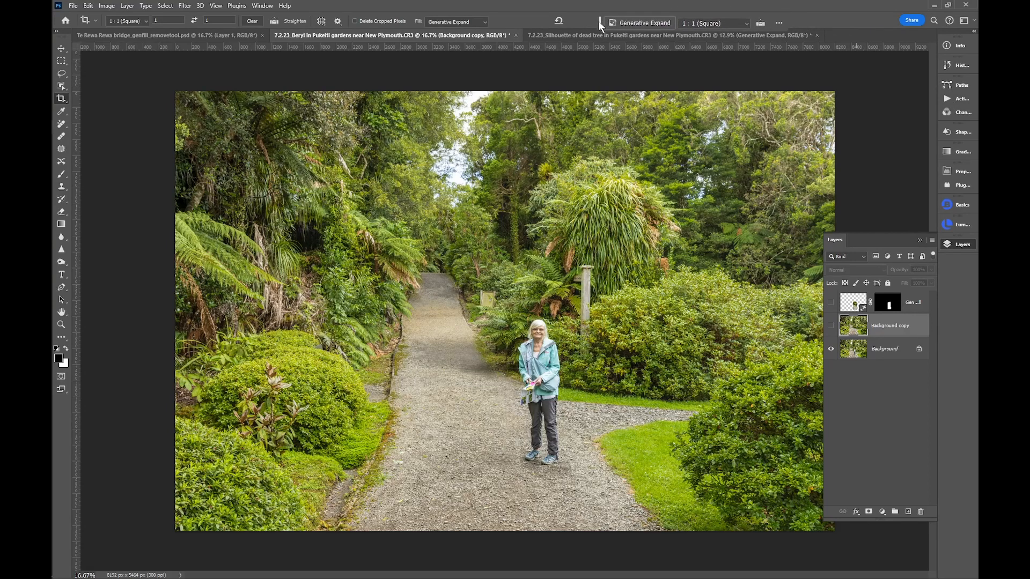
left_click(779, 22)
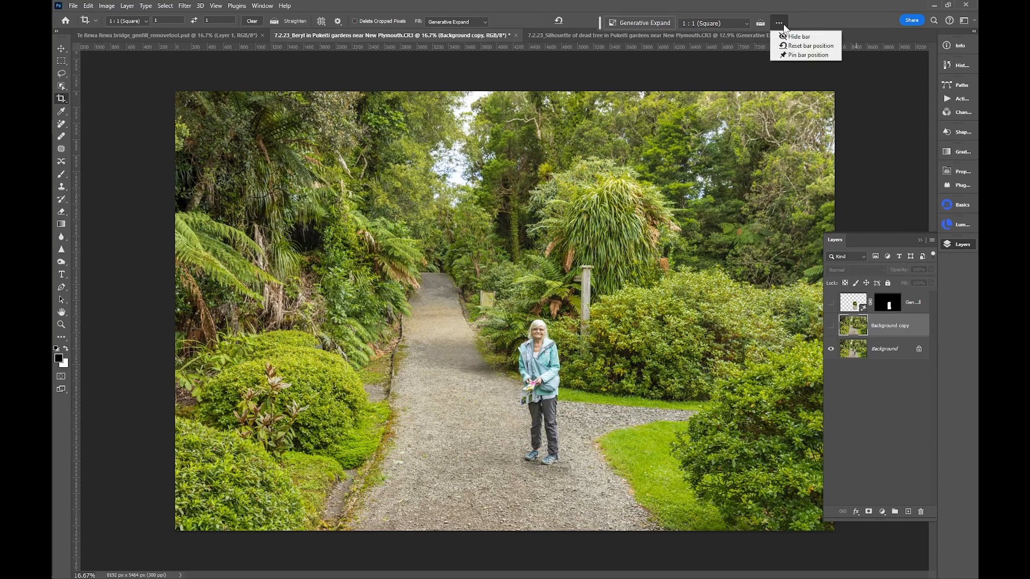
left_click(796, 36)
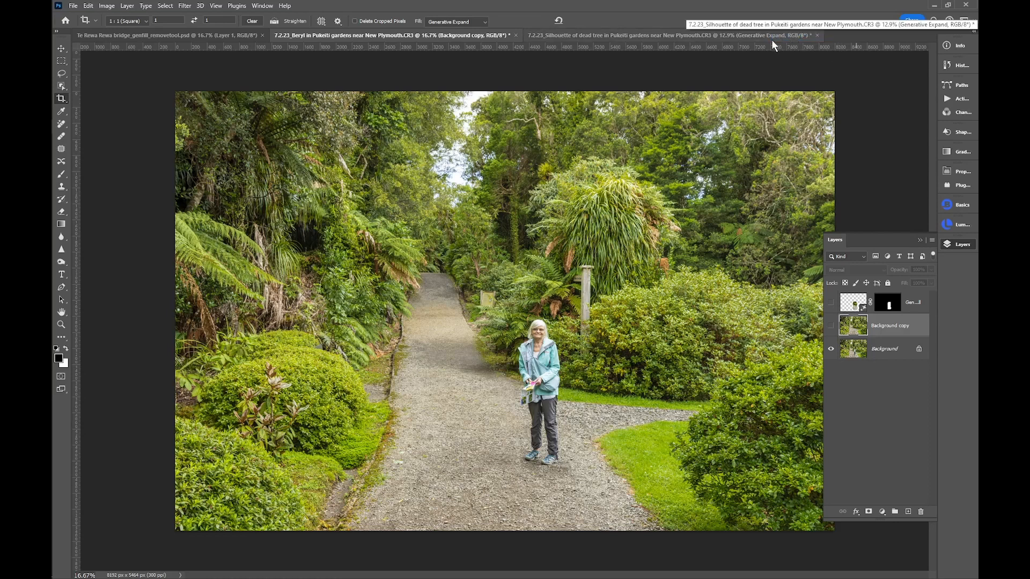
- Show the Contextual Task Bar again, pin its position, and check that the pin option is enabled
left_click(262, 5)
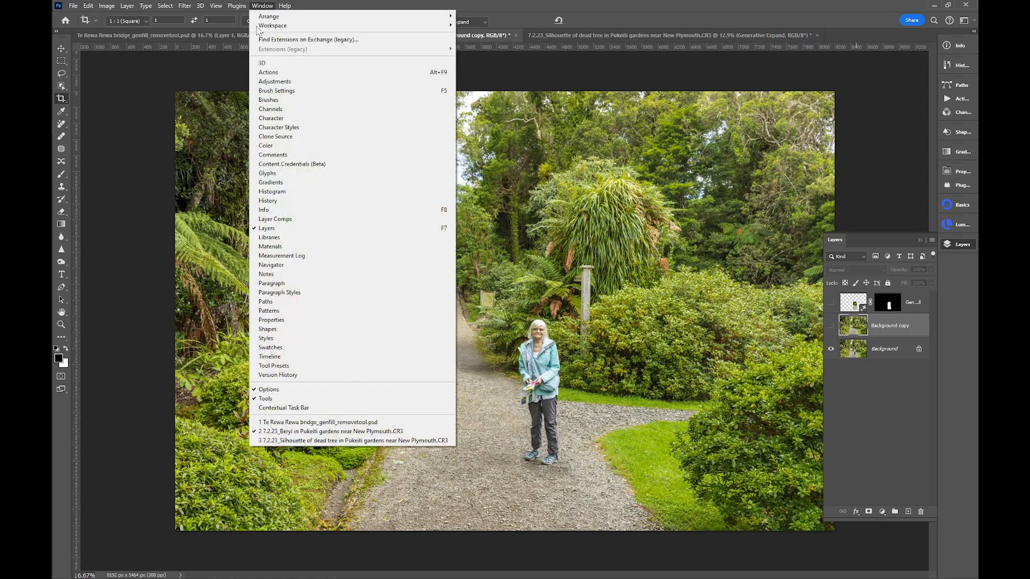
left_click(267, 408)
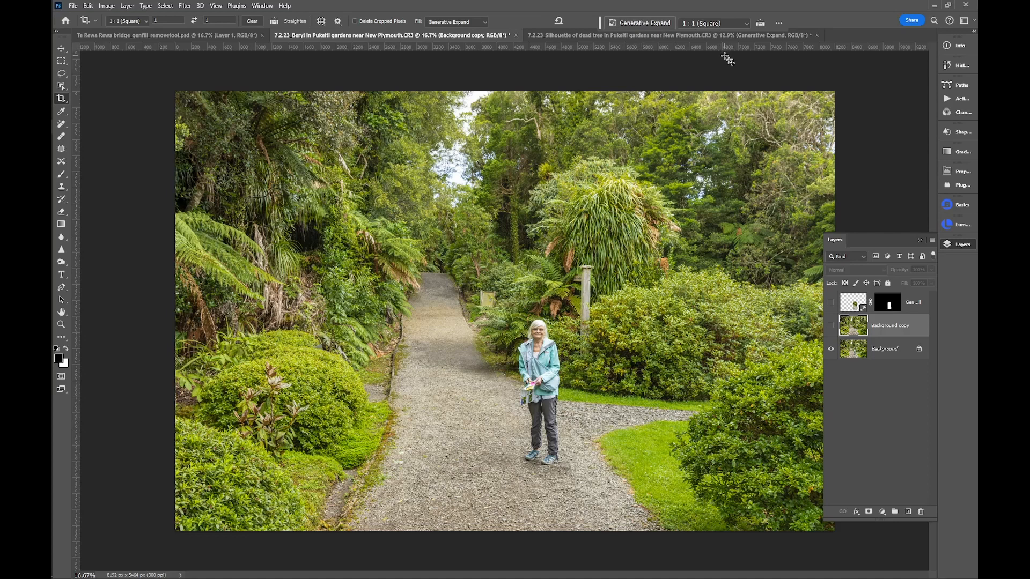
left_click(779, 23)
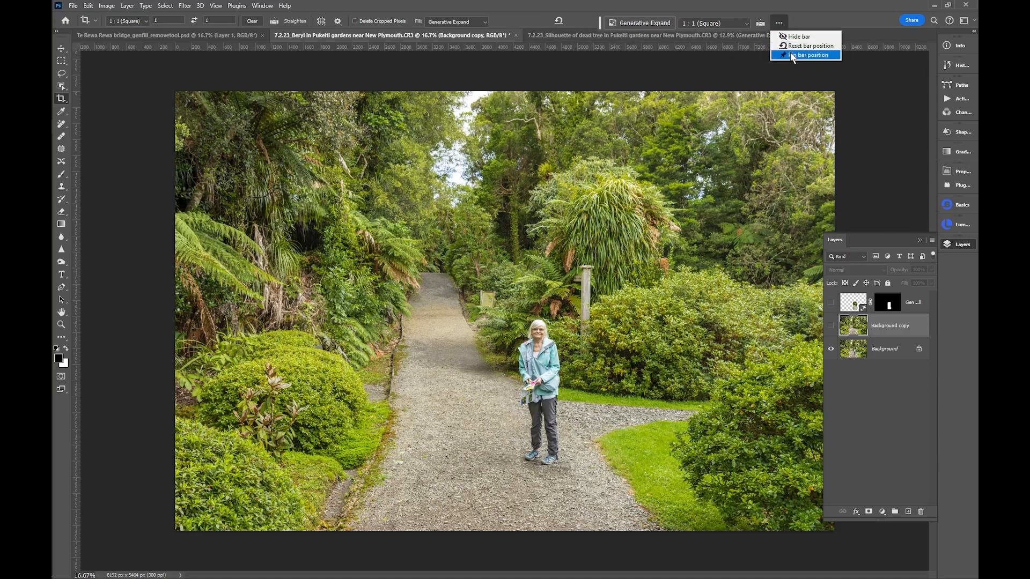
left_click(793, 55)
left_click(779, 24)
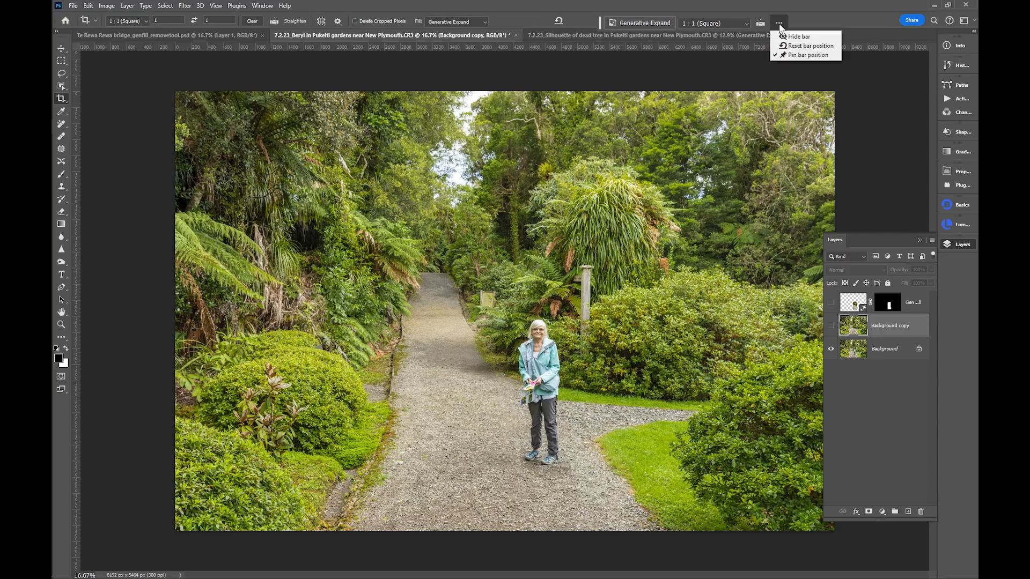
left_click(559, 72)
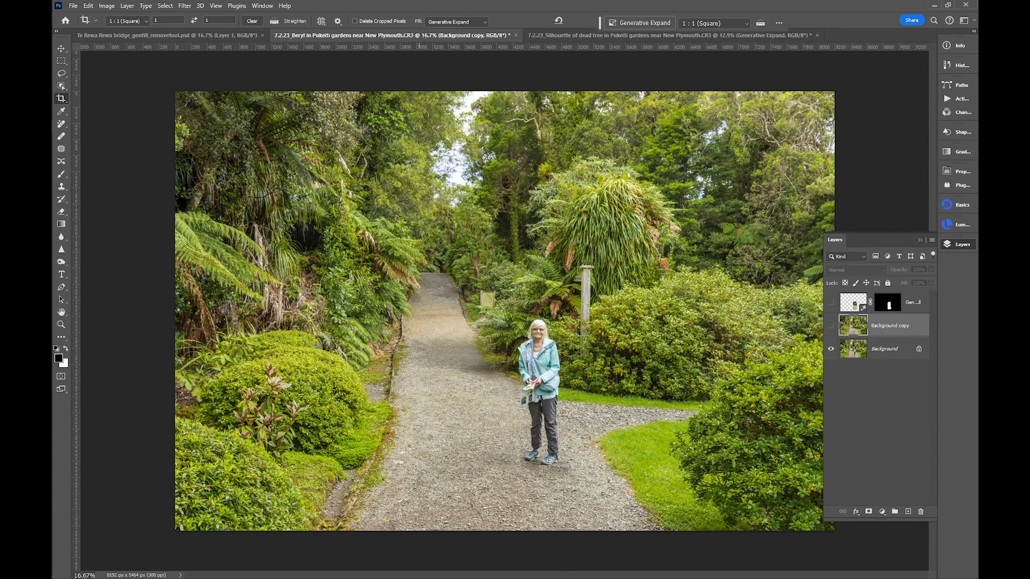
- Reset the Contextual Task Bar's position, and pin it in the empty space beside the Crop tool's options
left_click(779, 21)
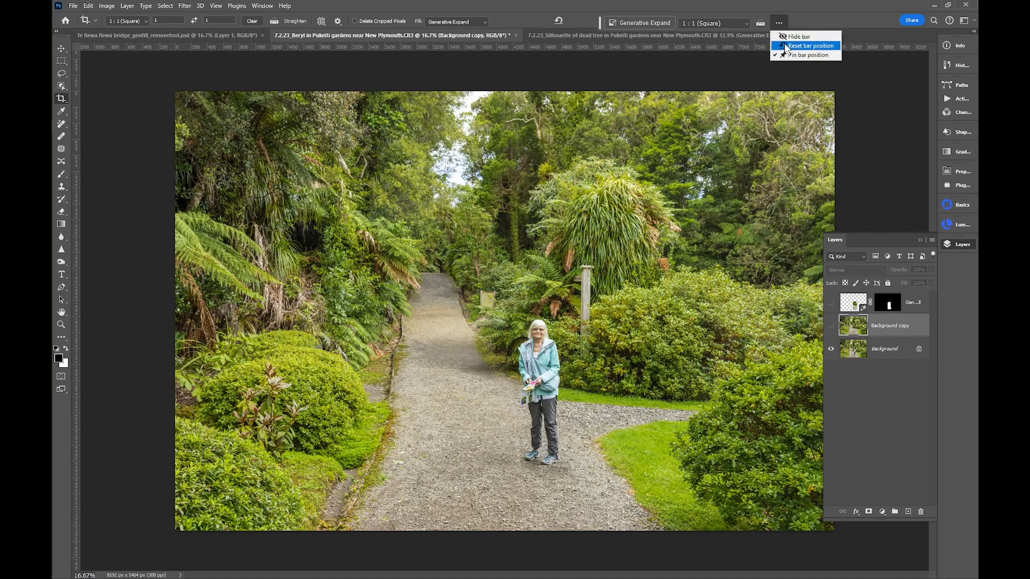
left_click(784, 46)
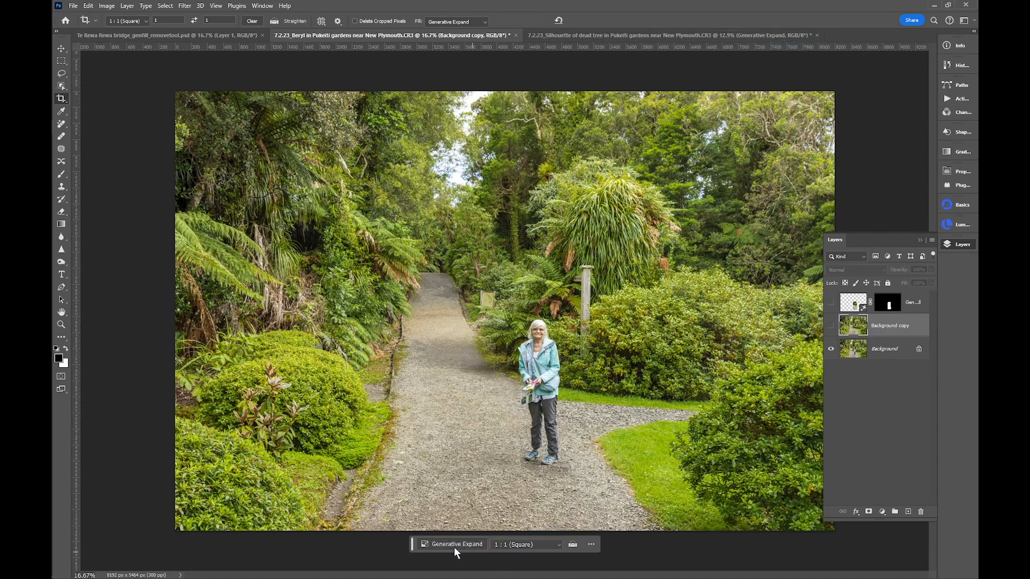
left_click_drag(412, 543, 632, 13)
left_click(810, 16)
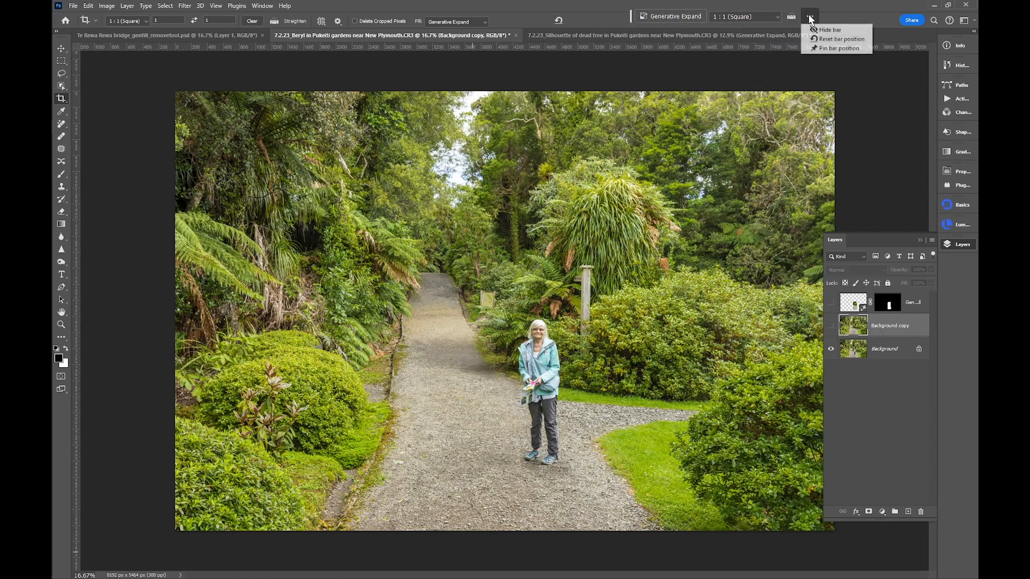
left_click(825, 48)
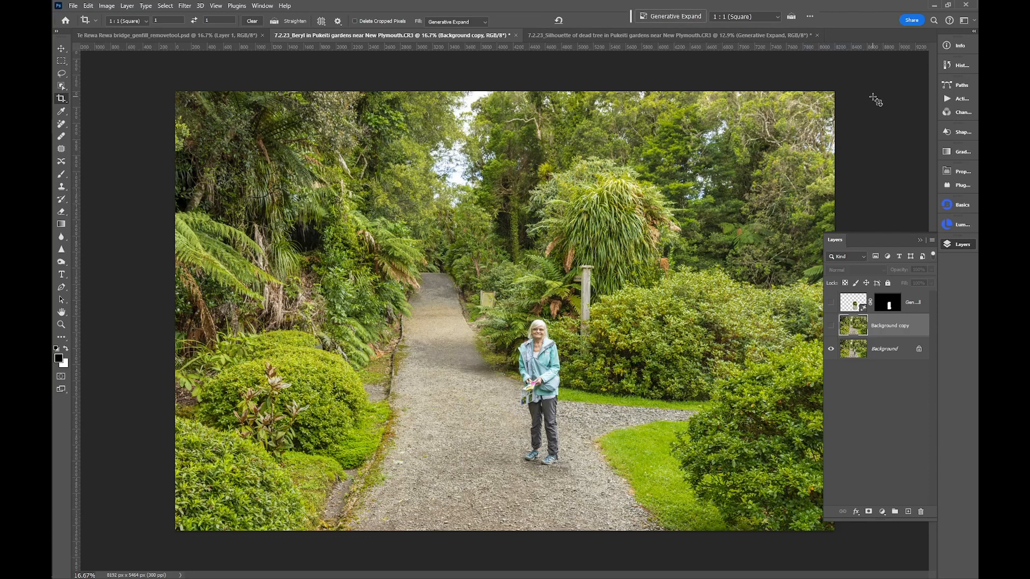
- Switch to the Move tool and display the Content Credentials (Beta) settings for the garden photo
key("v")
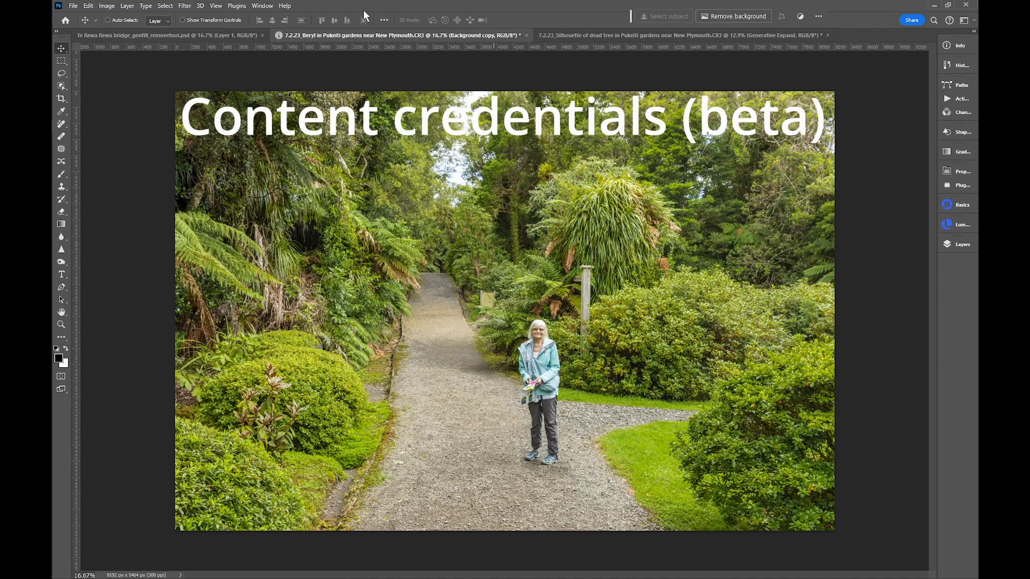
left_click(263, 6)
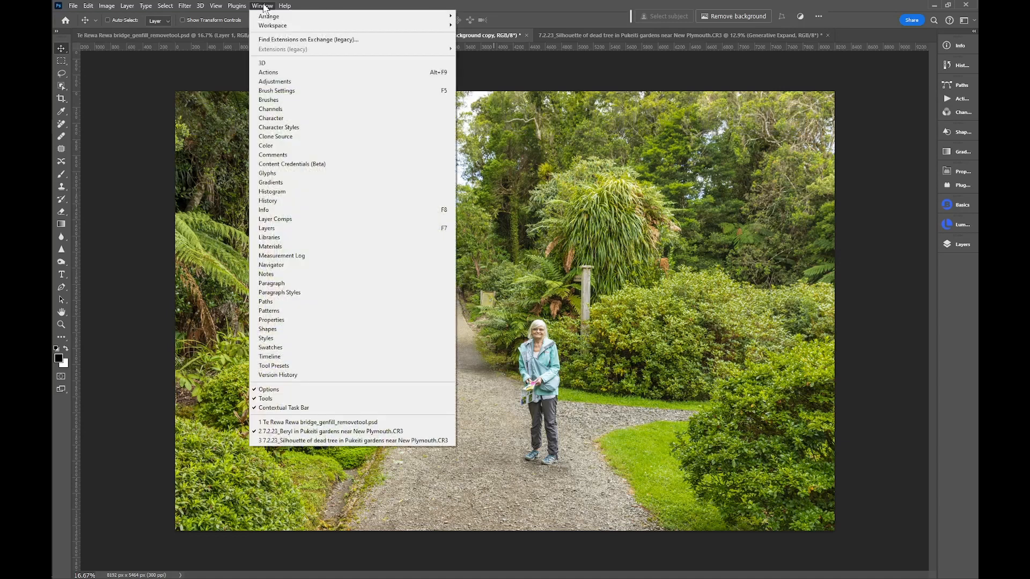
left_click(303, 165)
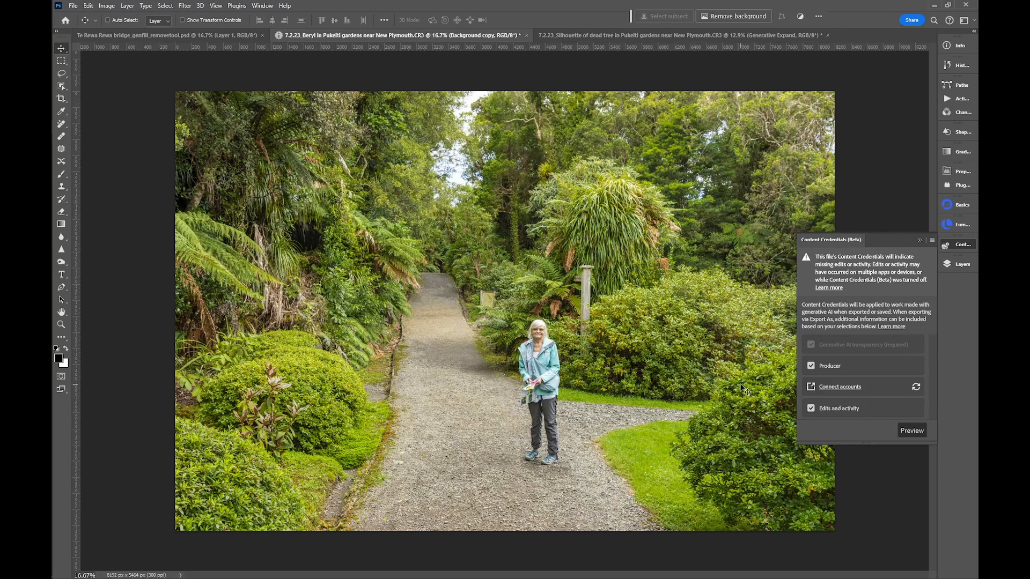